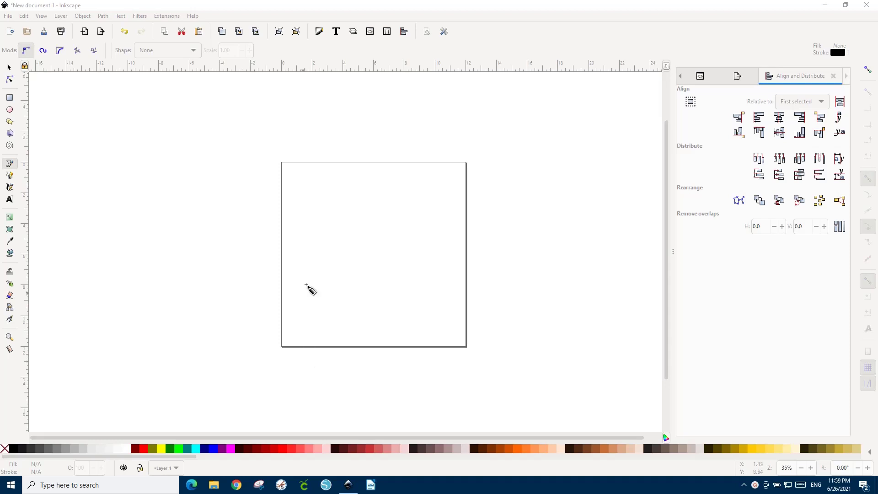
Draw a six-point wavy vertical profile path down the left side of the page with the Pen tool
{"action": "left_click", "coordinate": [319, 193]}
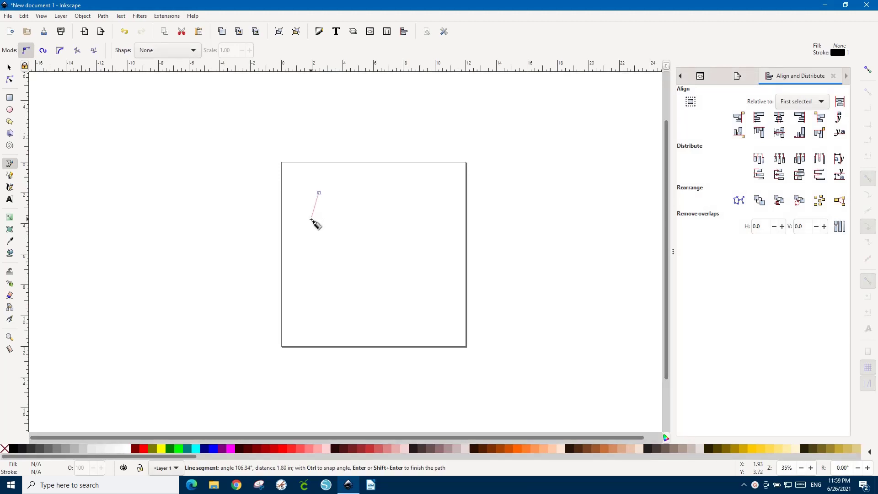
{"action": "left_click_drag", "start_coordinate": [306, 234], "coordinate": [309, 242]}
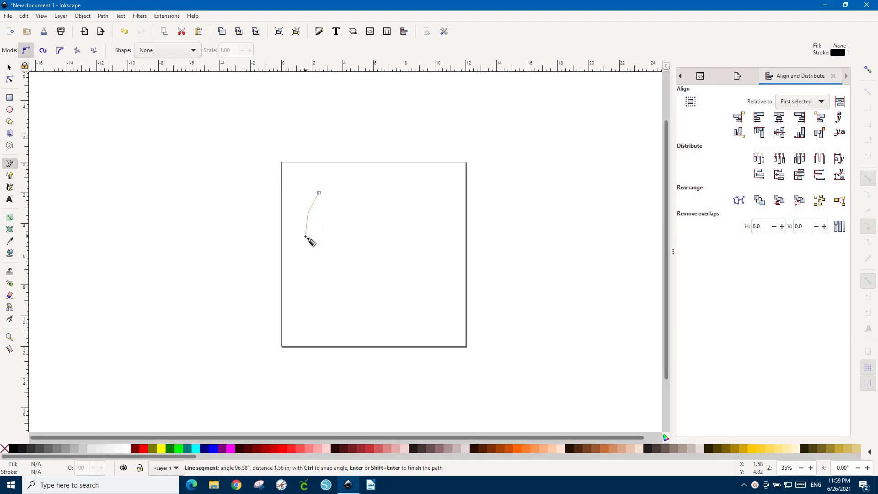
{"action": "left_click", "coordinate": [311, 266]}
{"action": "left_click", "coordinate": [314, 300]}
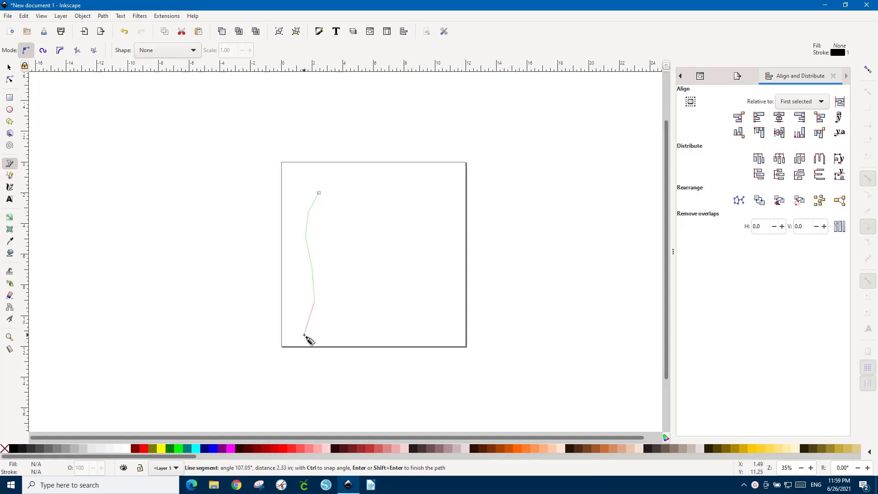
{"action": "left_click", "coordinate": [304, 333]}
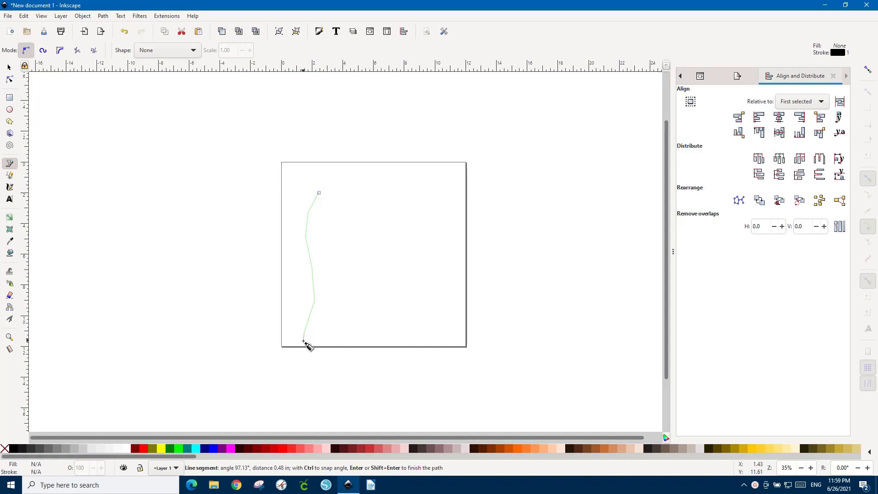
{"action": "double_click", "coordinate": [304, 341]}
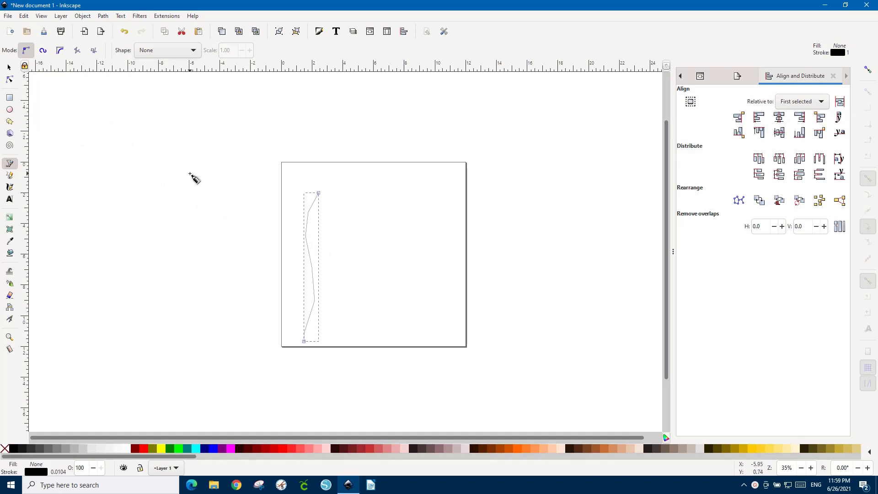
Convert every segment of the profile path to straight lines
{"action": "left_click", "coordinate": [8, 79]}
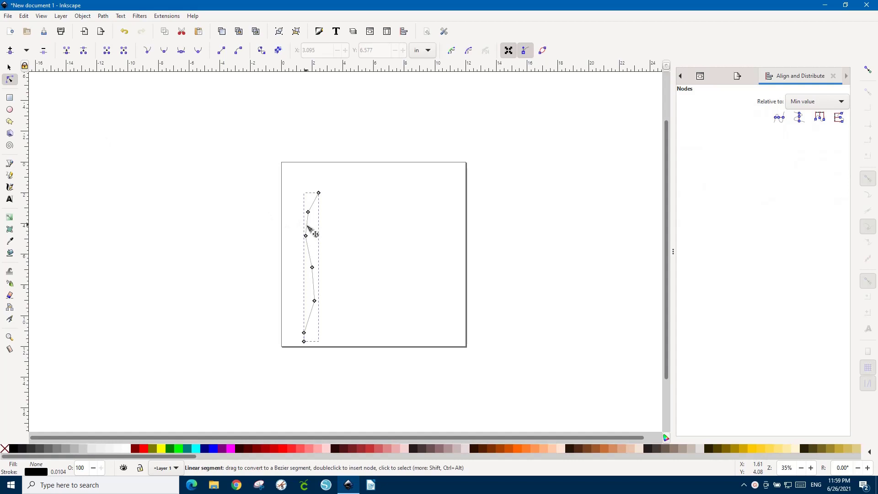
{"action": "key", "text": "ctrl+a"}
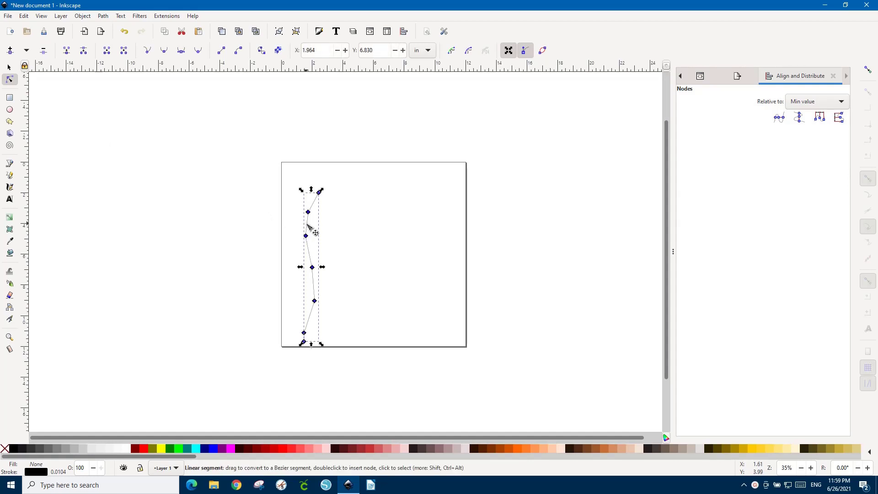
{"action": "left_click", "coordinate": [223, 52]}
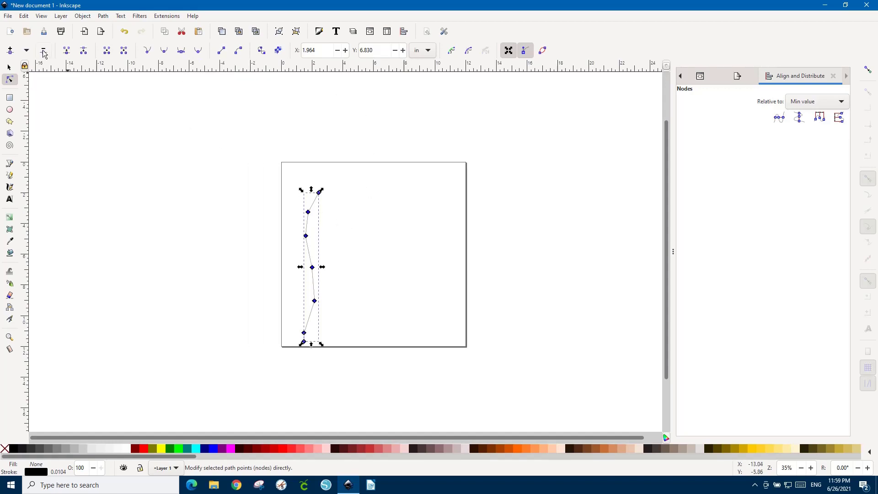
Set the profile path's X position to 1.000 in
{"action": "left_click", "coordinate": [9, 67]}
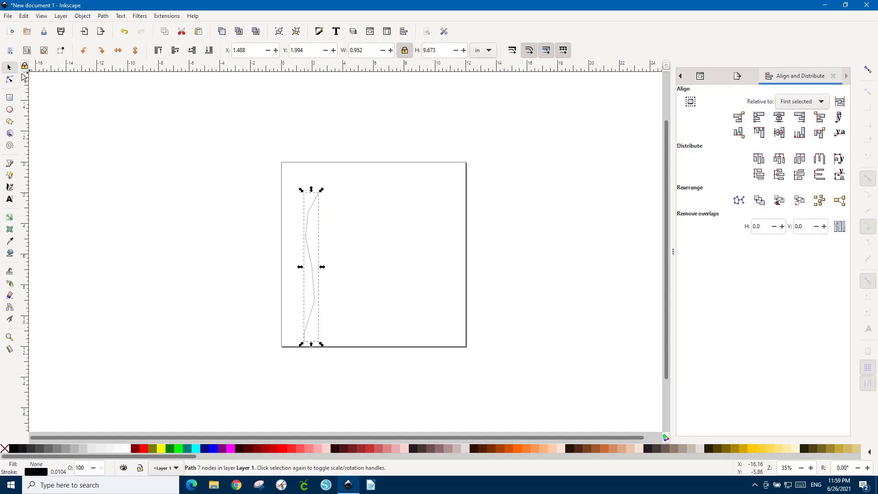
{"action": "left_click", "coordinate": [252, 49]}
{"action": "type", "text": "1"}
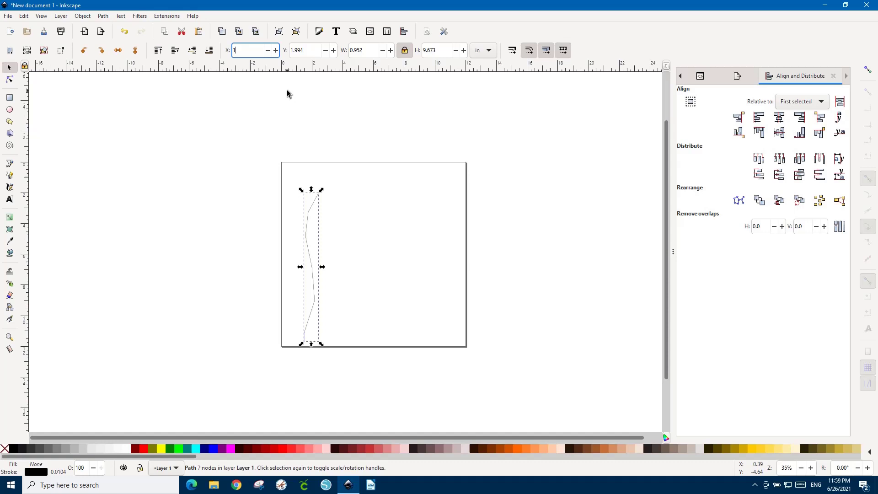
{"action": "key", "text": "Tab"}
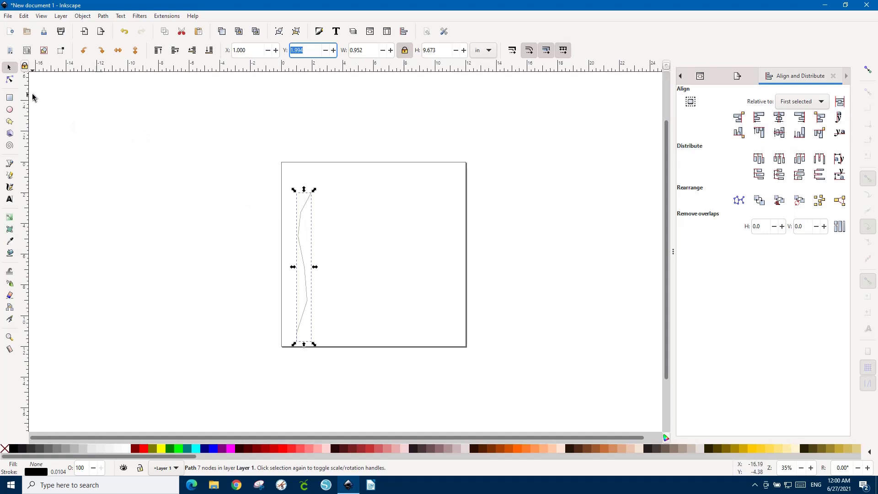
Draw a straight vertical line spanning the page to the right of the profile
{"action": "left_click", "coordinate": [10, 163]}
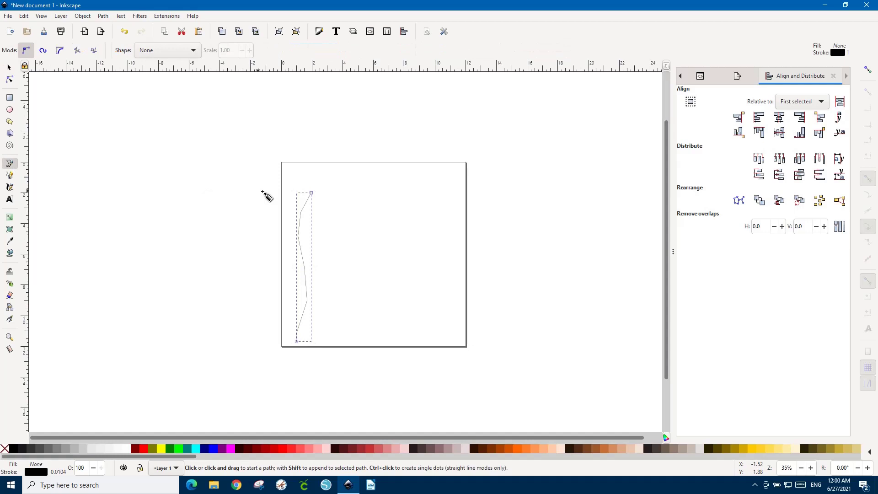
{"action": "left_click", "coordinate": [336, 180]}
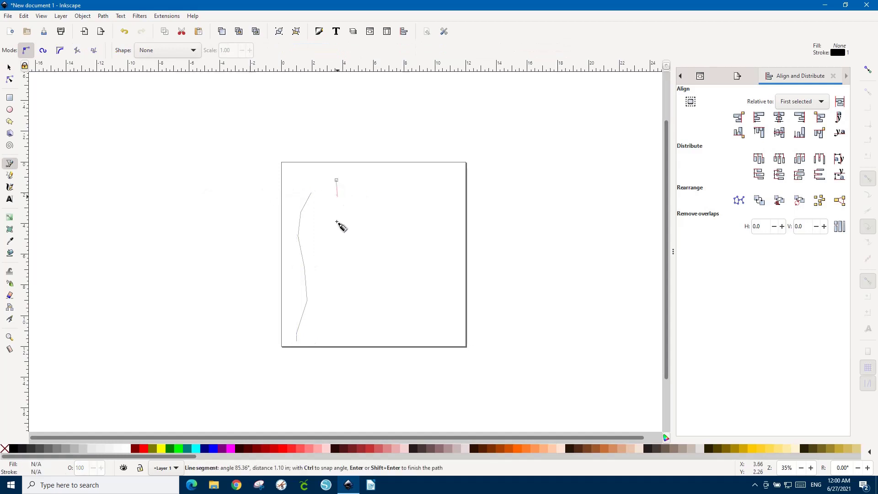
{"action": "double_click", "coordinate": [337, 371]}
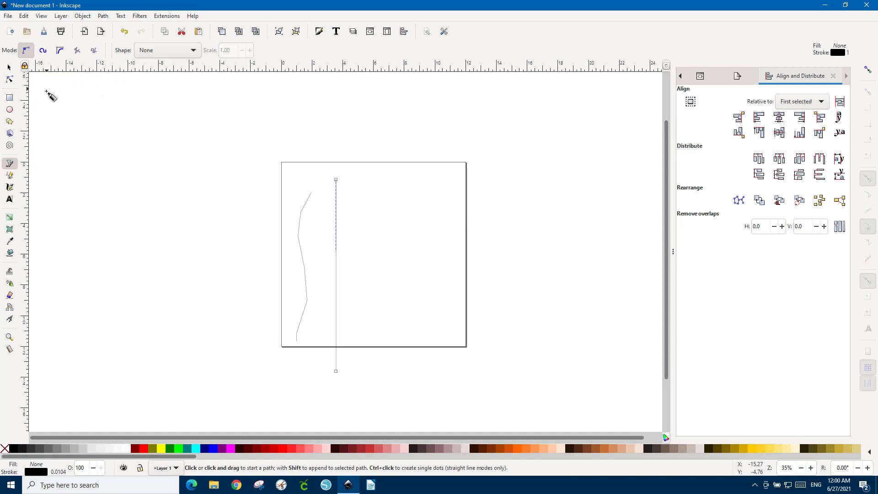
Move the vertical axis line to X 3.5 in, then reselect the profile path
{"action": "left_click", "coordinate": [9, 67]}
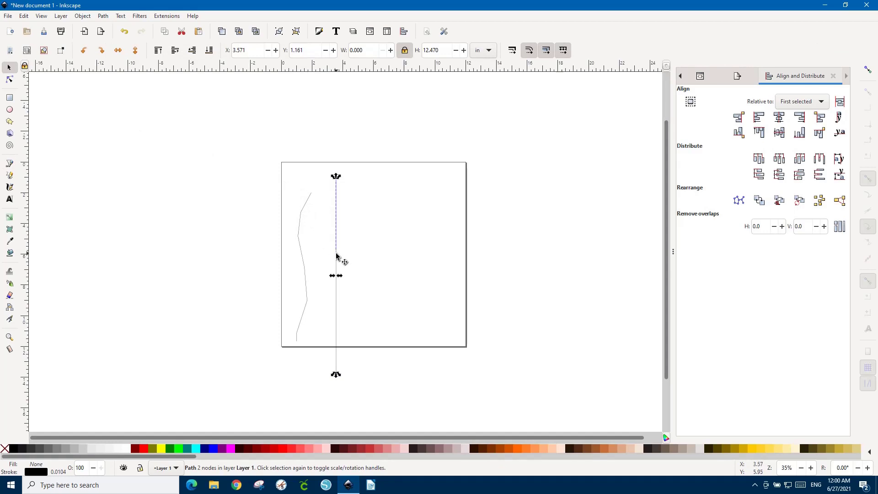
{"action": "left_click", "coordinate": [300, 231]}
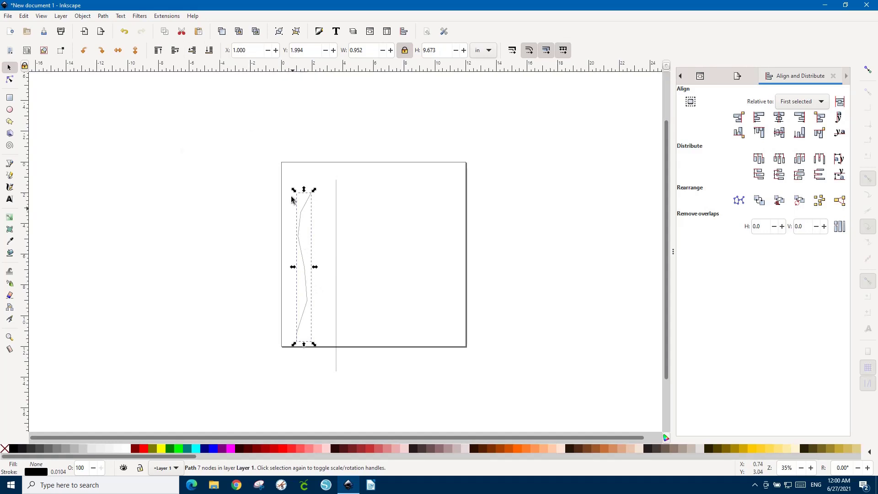
{"action": "left_click", "coordinate": [337, 249]}
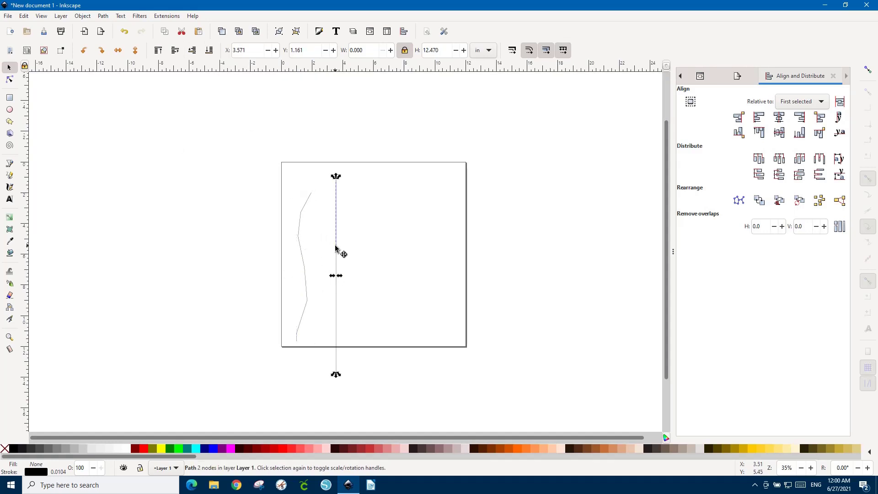
{"action": "left_click", "coordinate": [247, 49]}
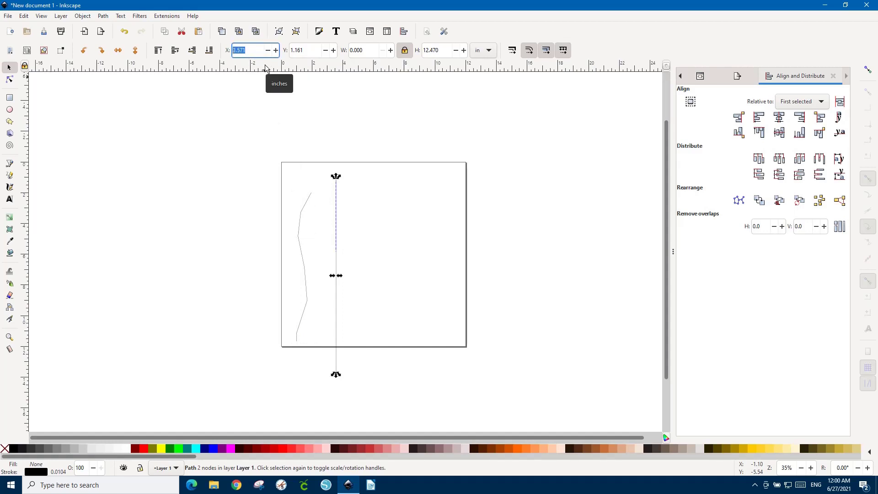
{"action": "type", "text": "3.5"}
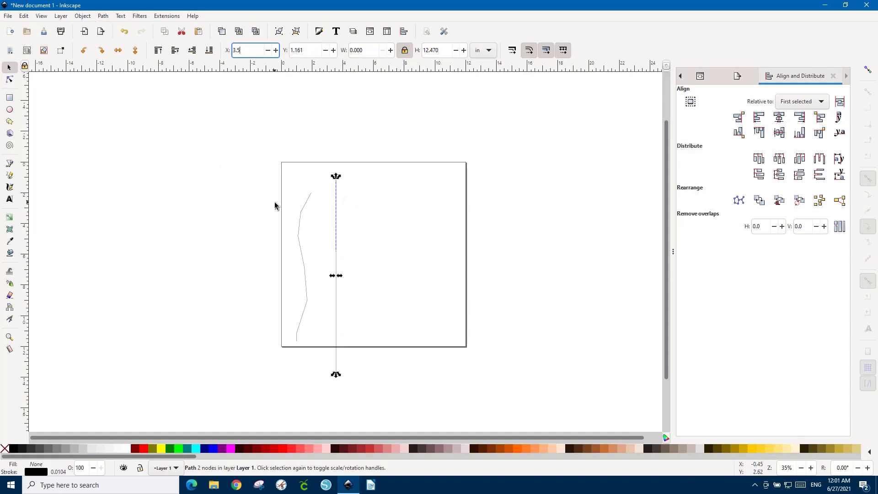
{"action": "left_click", "coordinate": [302, 221]}
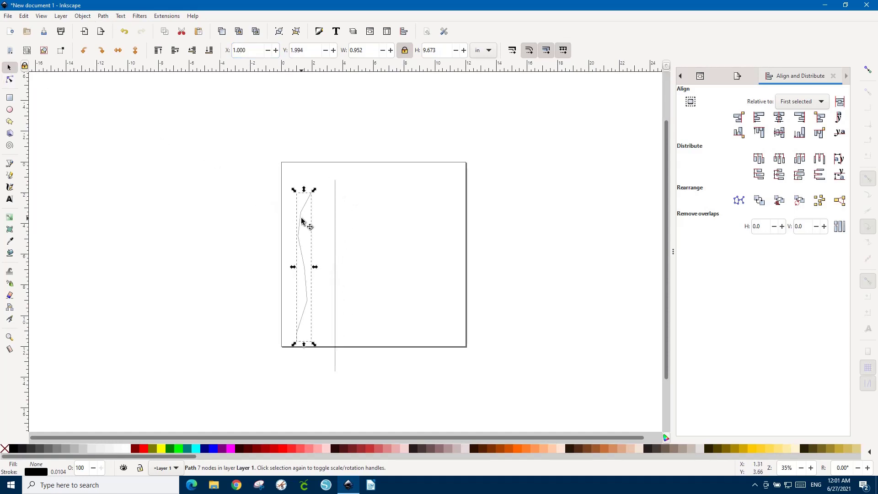
Run Papercraft > Polygen on profile and axis: 8 sides, 45.1° angle, 0.3 in tabs, 0.1 dashline
{"action": "left_click", "coordinate": [336, 231], "text": "shift"}
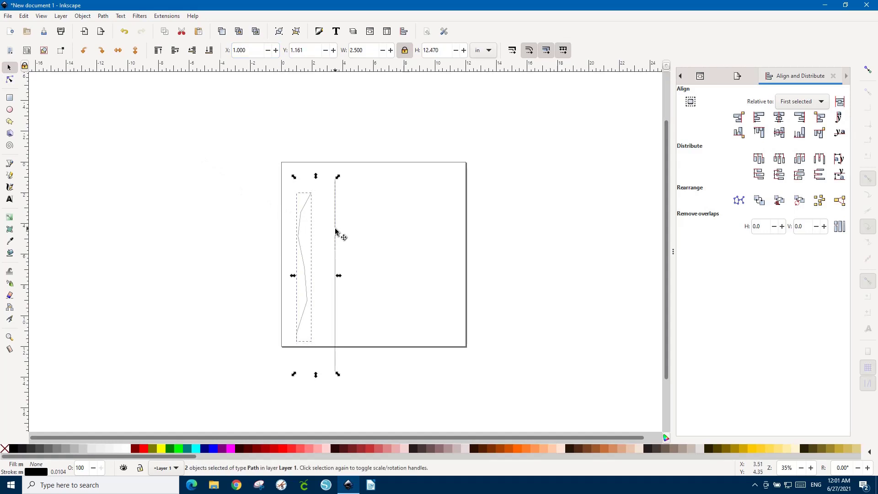
{"action": "left_click", "coordinate": [175, 18]}
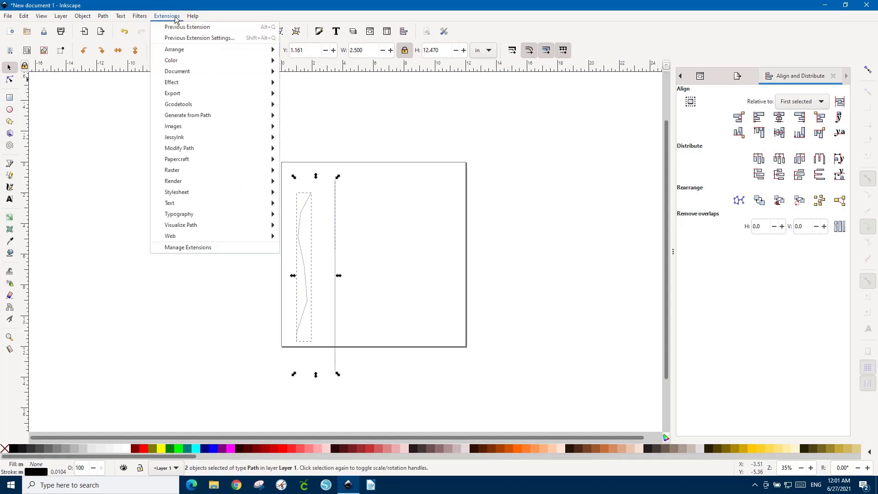
{"action": "mouse_move", "coordinate": [233, 160]}
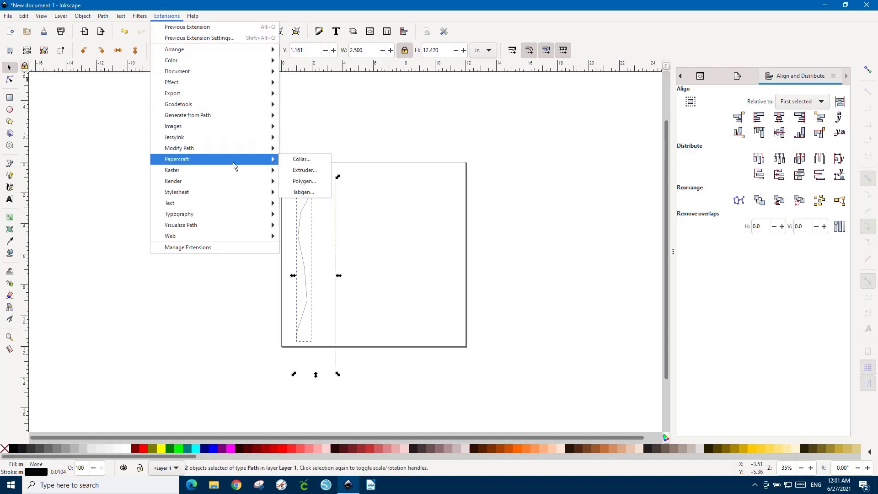
{"action": "left_click", "coordinate": [310, 181]}
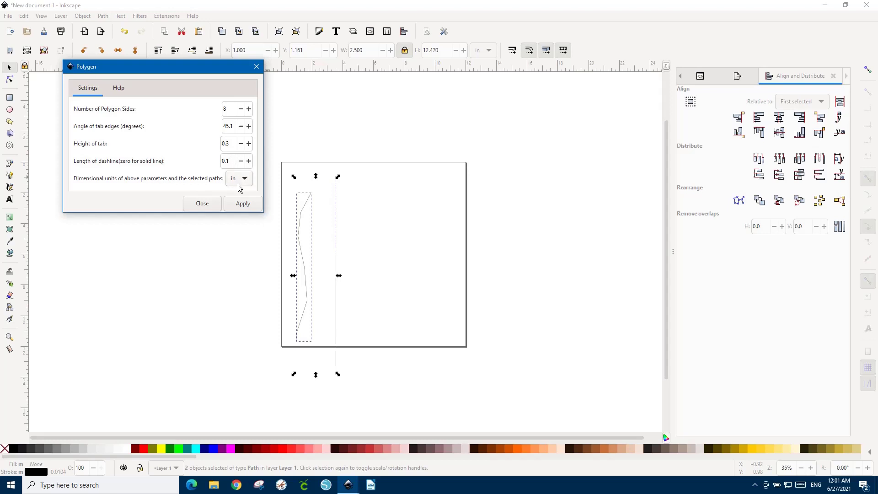
{"action": "left_click", "coordinate": [242, 205]}
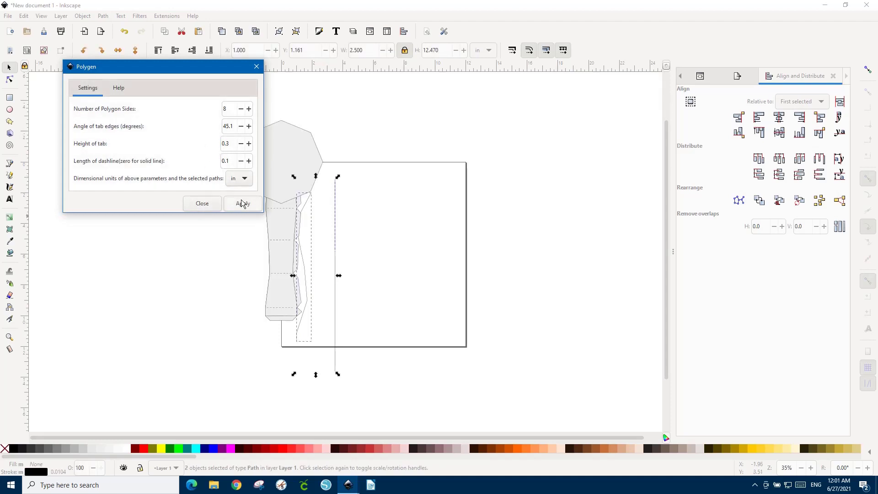
Separate the large and small octagons into their own spots
{"action": "left_click", "coordinate": [196, 204]}
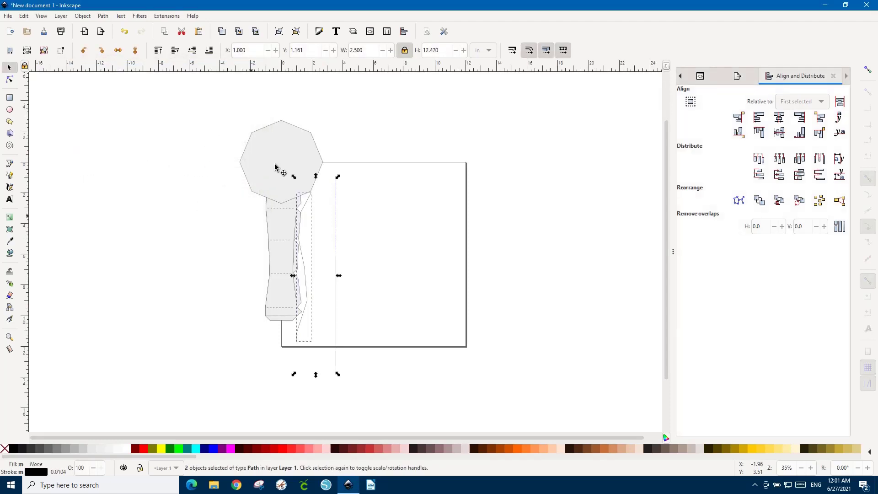
{"action": "left_click", "coordinate": [284, 173]}
{"action": "left_click_drag", "start_coordinate": [281, 173], "coordinate": [176, 141]}
{"action": "left_click_drag", "start_coordinate": [280, 165], "coordinate": [297, 107]}
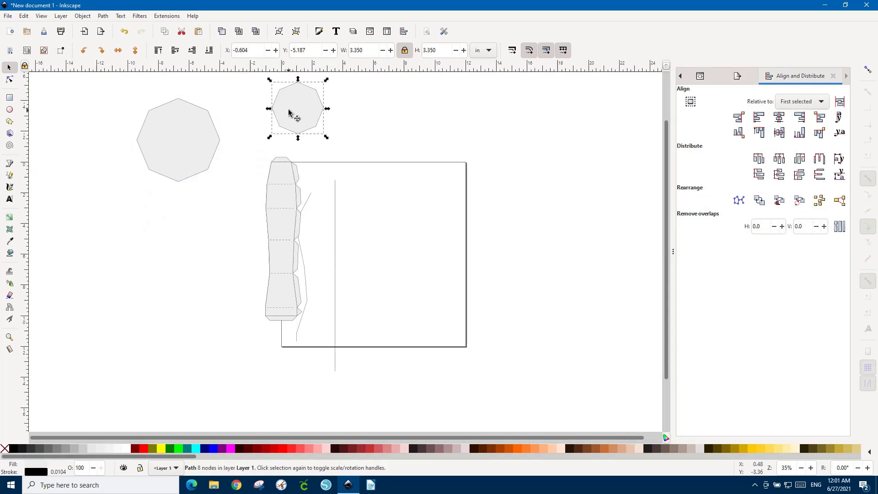
Move the plain and tabbed tall strips apart, side by side
{"action": "left_click", "coordinate": [283, 180]}
{"action": "left_click_drag", "start_coordinate": [282, 180], "coordinate": [201, 204]}
{"action": "left_click_drag", "start_coordinate": [280, 202], "coordinate": [246, 232]}
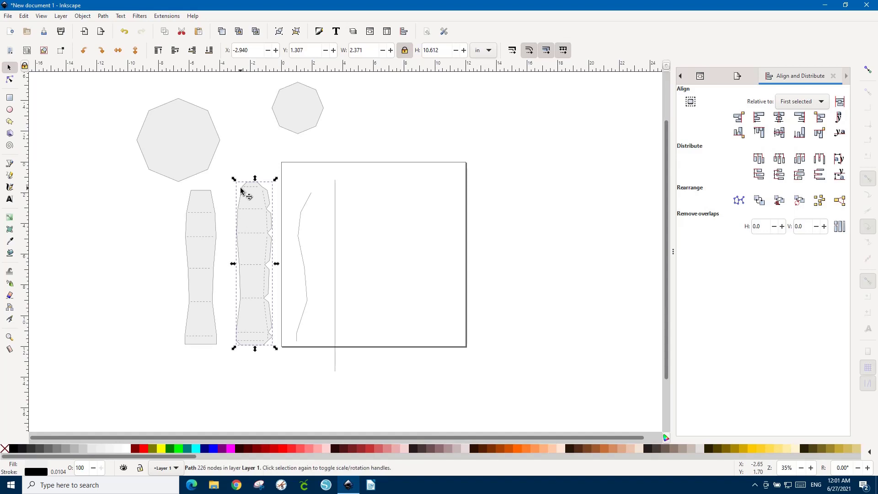
{"action": "left_click", "coordinate": [196, 237]}
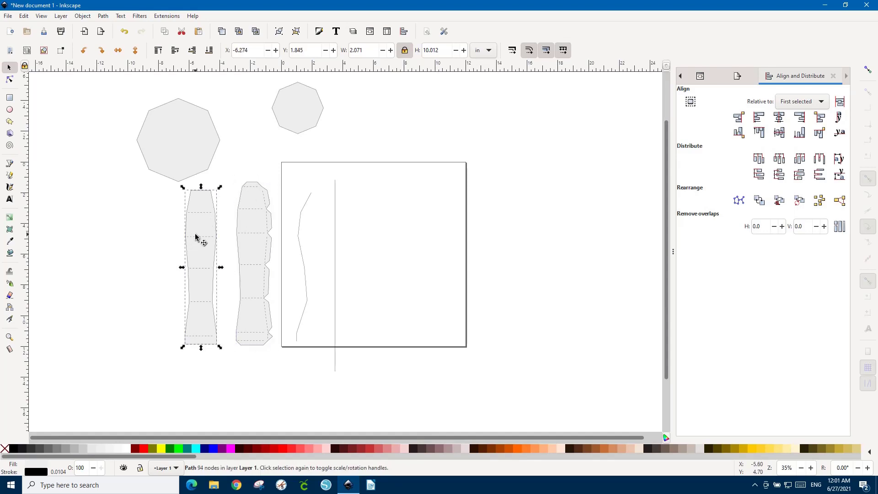
{"action": "left_click", "coordinate": [255, 239], "text": "shift"}
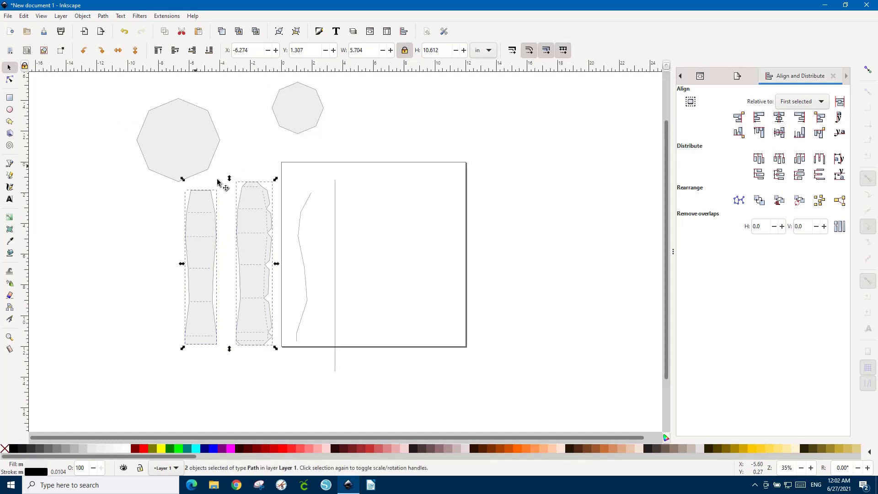
Delete the leftover curved profile line and the vertical axis line
{"action": "left_click", "coordinate": [305, 270]}
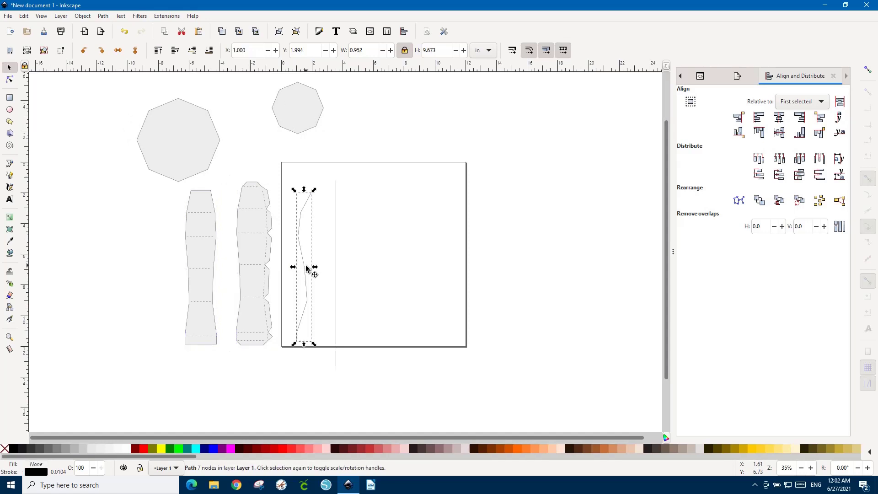
{"action": "key", "text": "Delete"}
{"action": "left_click", "coordinate": [335, 273]}
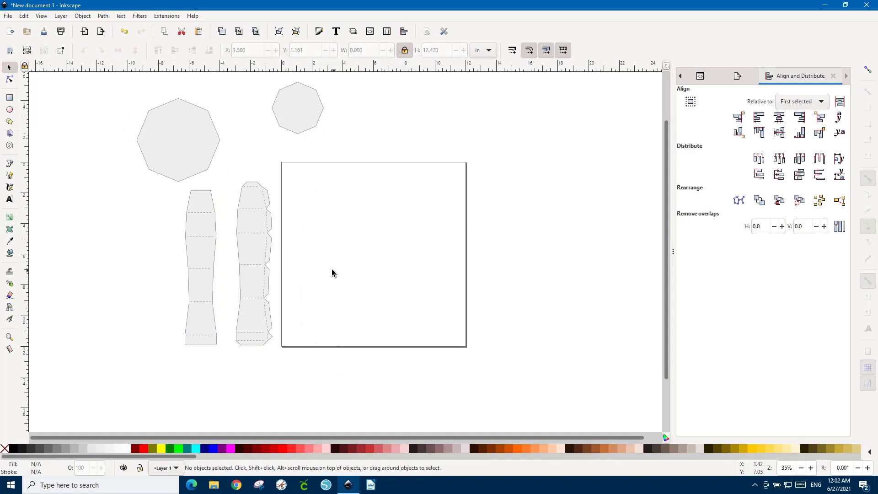
{"action": "key", "text": "Delete"}
Shrink the small octagon to 2.35 in wide with the width locked
{"action": "left_click", "coordinate": [296, 112]}
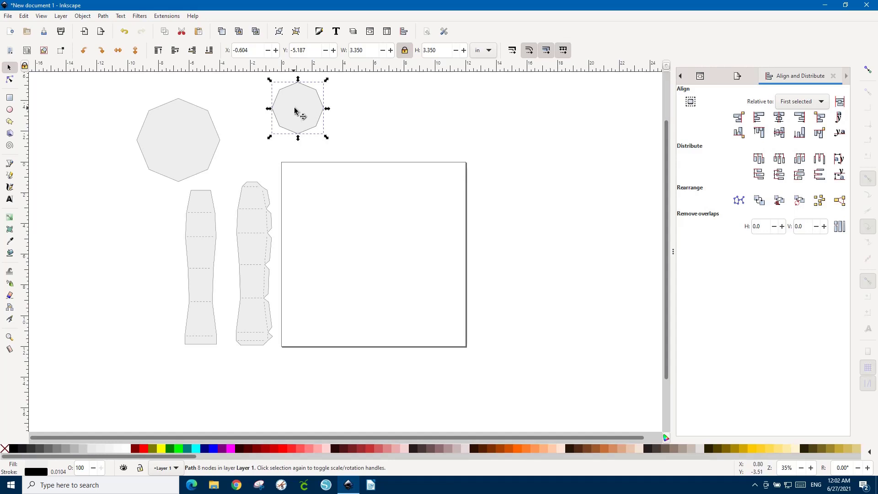
{"action": "left_click", "coordinate": [368, 50]}
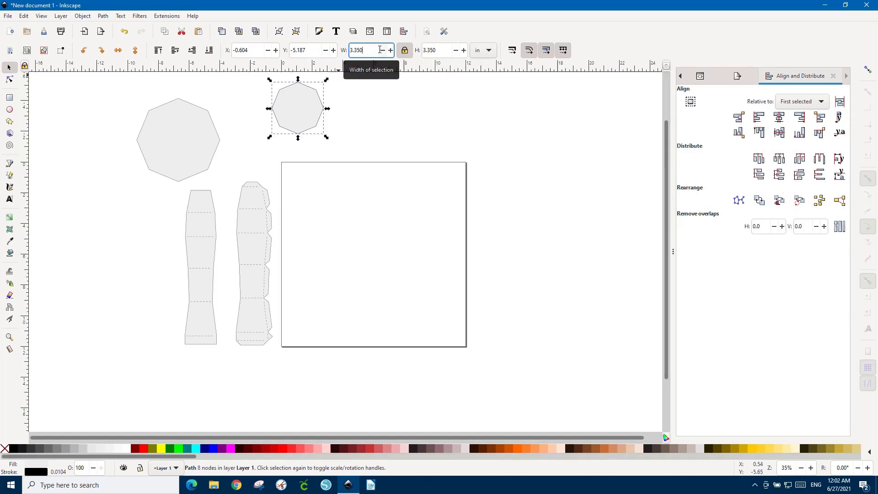
{"action": "type", "text": "-5."}
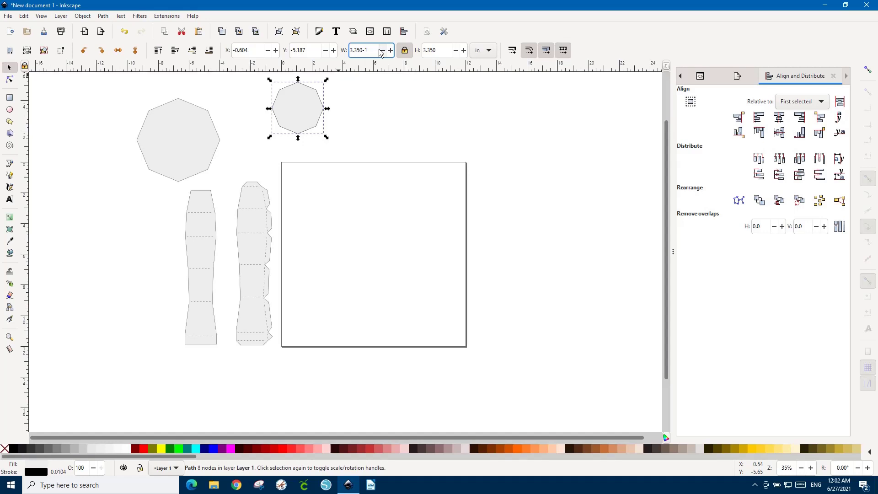
{"action": "type", "text": "1"}
{"action": "key", "text": "Tab"}
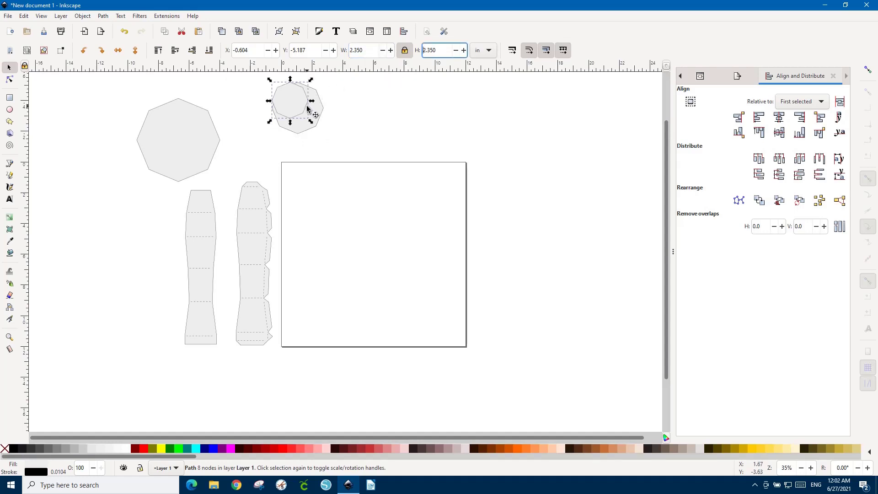
Center both octagons and apply Path > Difference to cut out the inner octagon
{"action": "left_click", "coordinate": [316, 123], "text": "shift"}
{"action": "left_click", "coordinate": [780, 118]}
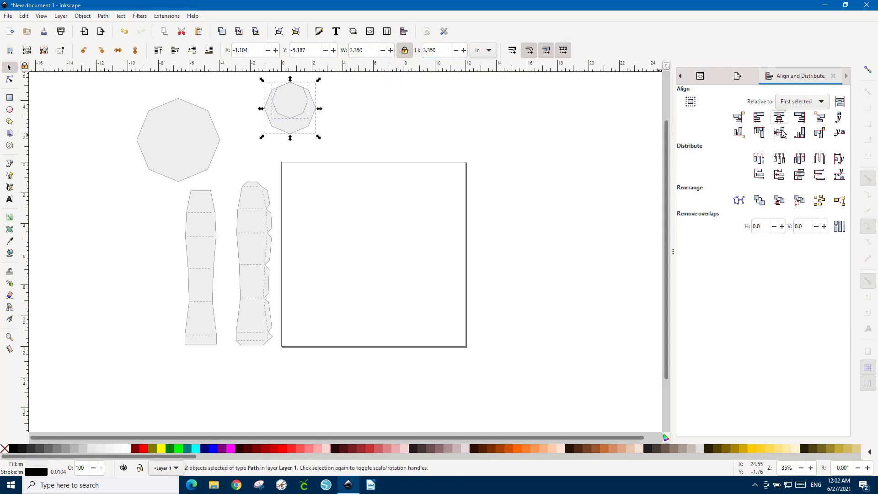
{"action": "left_click", "coordinate": [779, 132]}
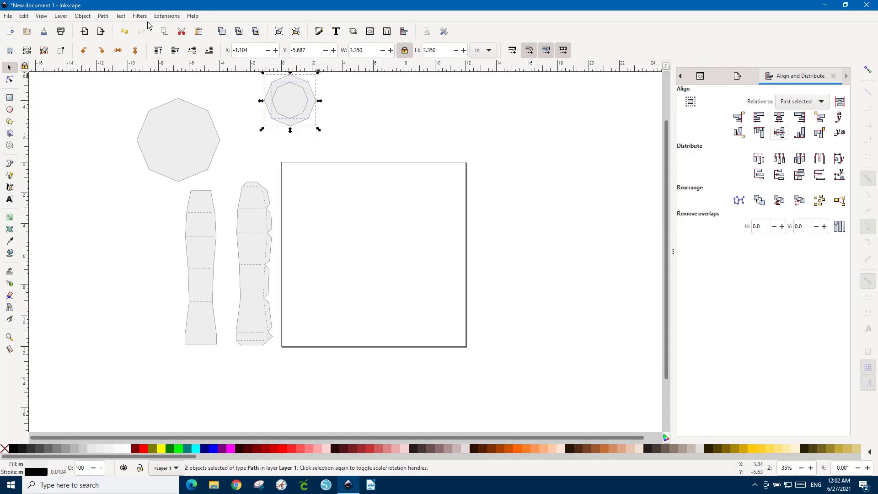
{"action": "left_click", "coordinate": [99, 17]}
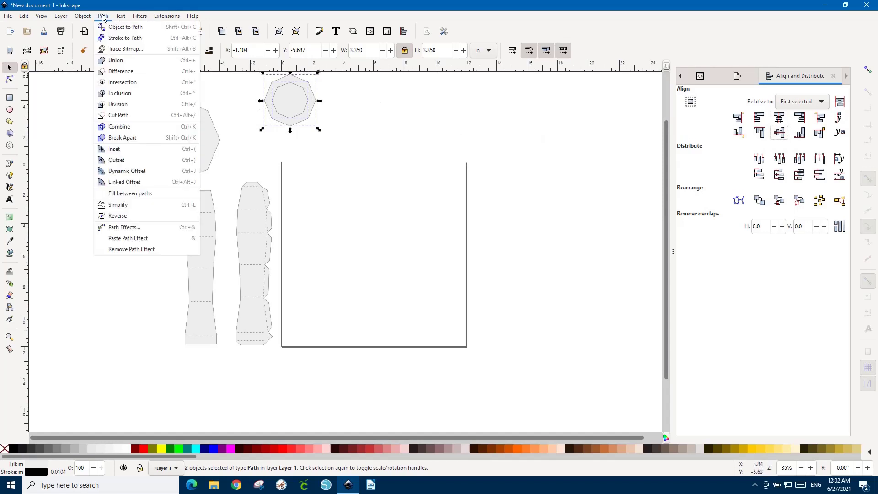
{"action": "left_click", "coordinate": [121, 72]}
{"action": "left_click", "coordinate": [371, 135]}
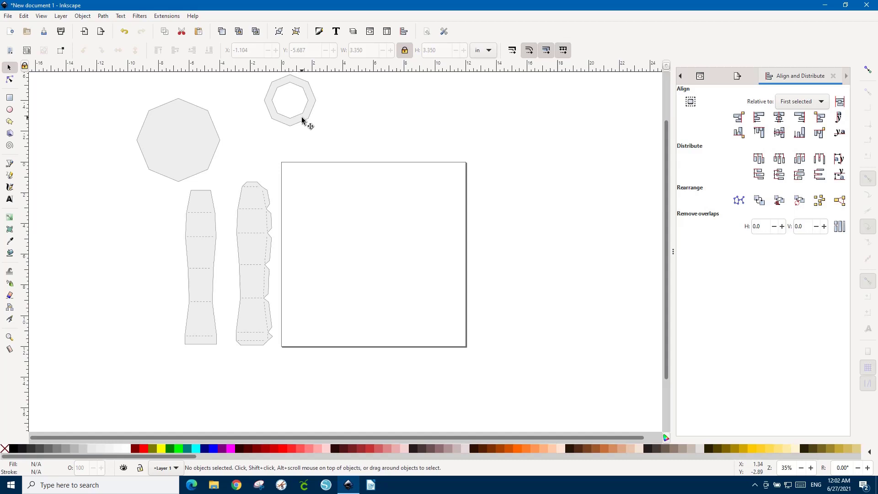
Place the solid octagon and the octagonal ring side by side above the two strips
{"action": "left_click_drag", "start_coordinate": [304, 121], "coordinate": [291, 153]}
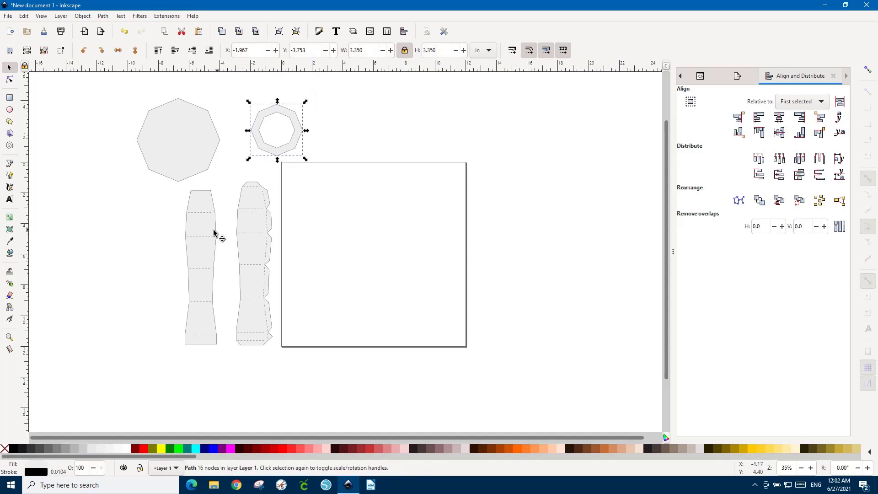
{"action": "left_click_drag", "start_coordinate": [186, 152], "coordinate": [180, 117]}
{"action": "left_click_drag", "start_coordinate": [258, 145], "coordinate": [264, 144]}
{"action": "left_click_drag", "start_coordinate": [191, 128], "coordinate": [226, 146]}
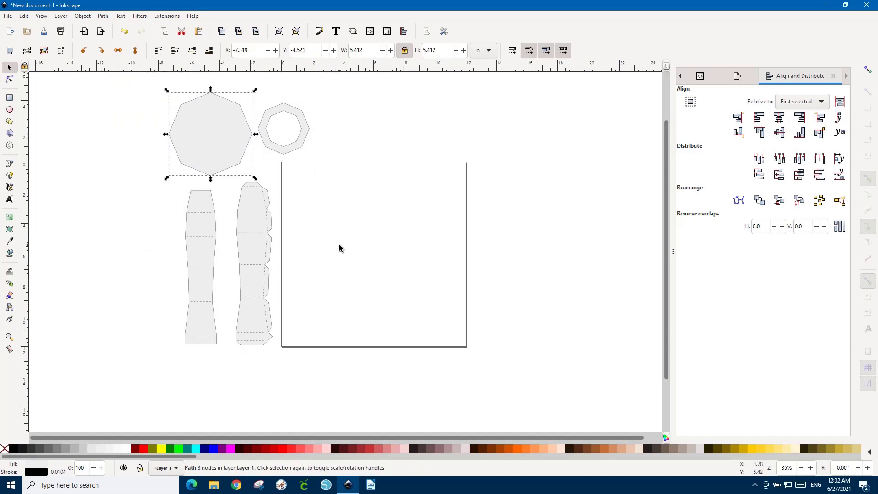
{"action": "left_click", "coordinate": [262, 226]}
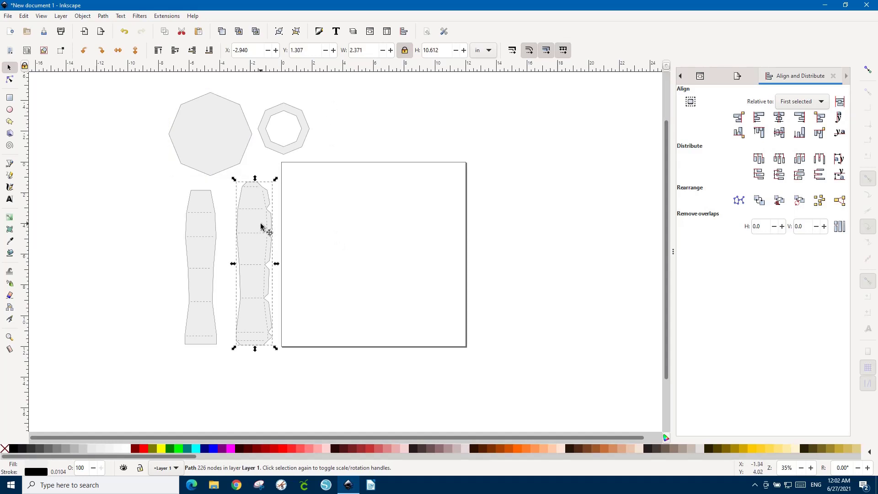
{"action": "left_click", "coordinate": [197, 248]}
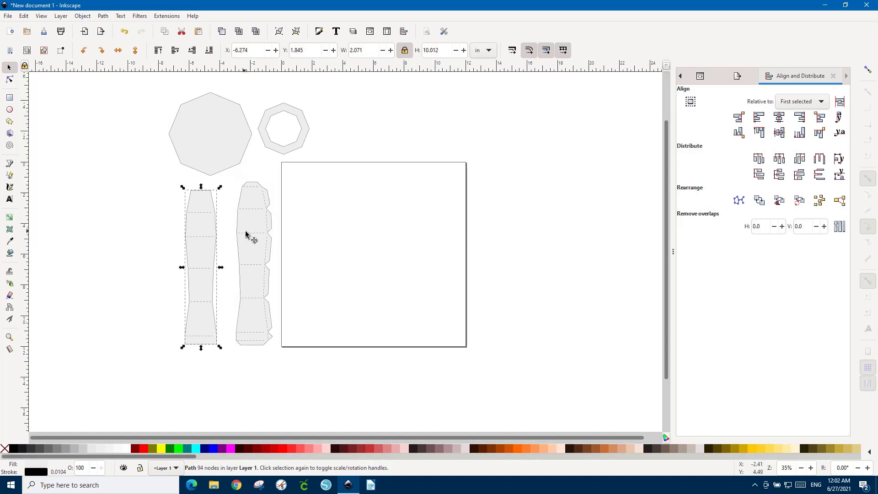
{"action": "left_click", "coordinate": [246, 234], "text": "shift"}
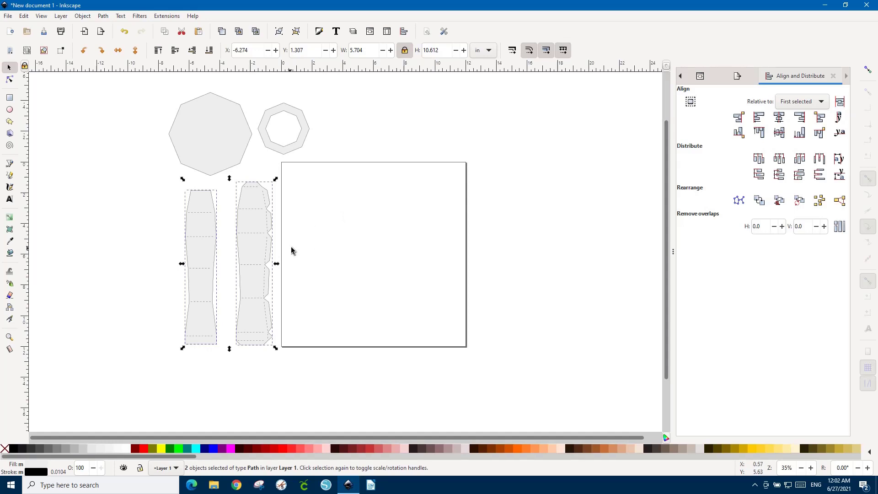
{"action": "left_click", "coordinate": [311, 243]}
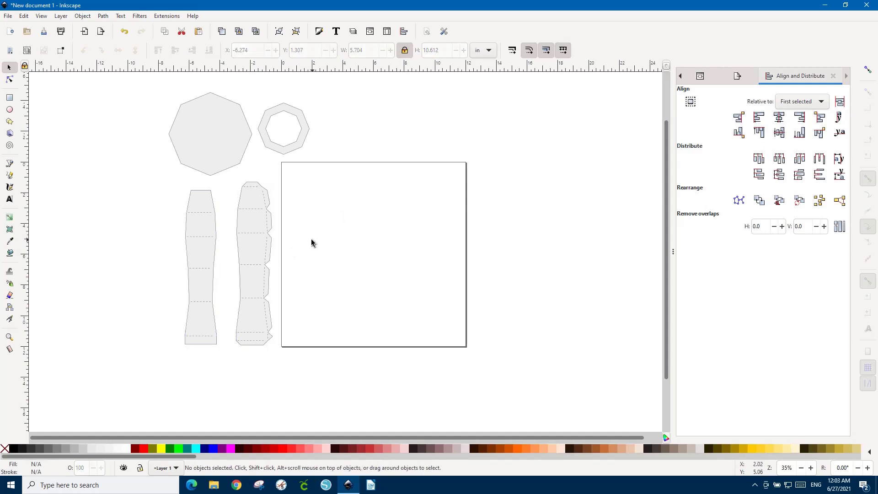
Duplicate the tabbed strip and spread the copies in a row across and right of the page
{"action": "left_click", "coordinate": [258, 238]}
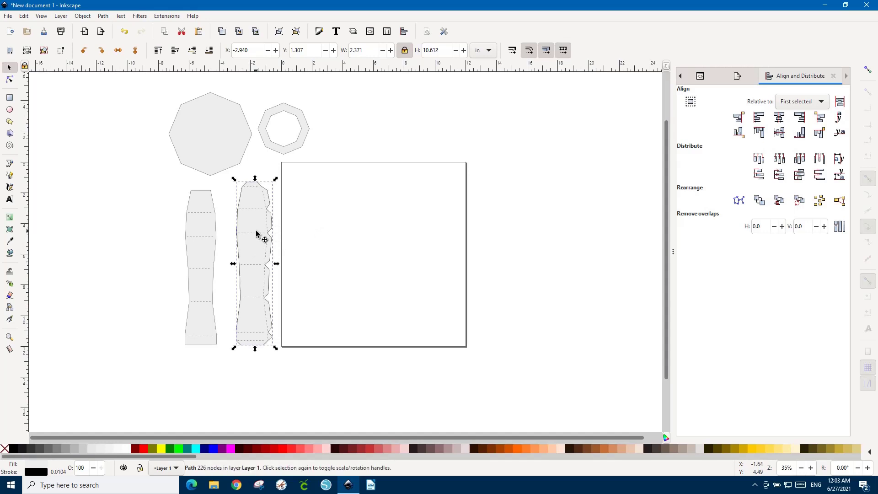
{"action": "left_click_drag", "start_coordinate": [256, 234], "coordinate": [442, 239]}
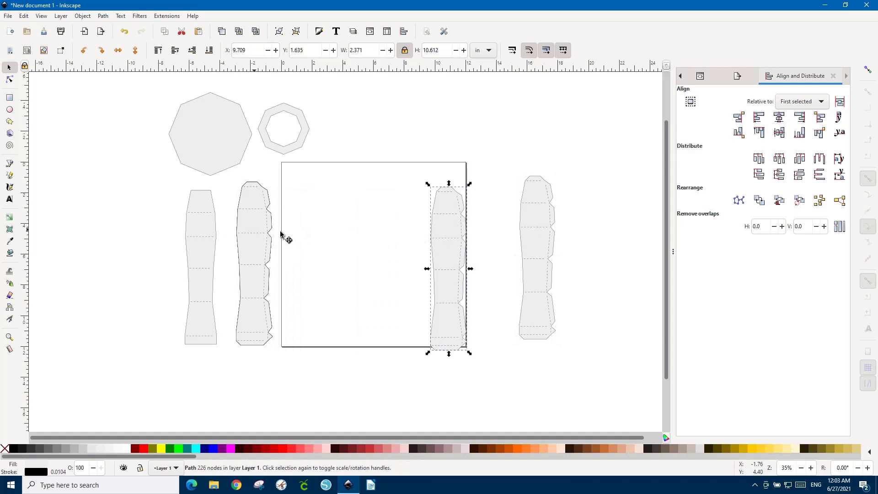
{"action": "left_click_drag", "start_coordinate": [263, 234], "coordinate": [583, 237]}
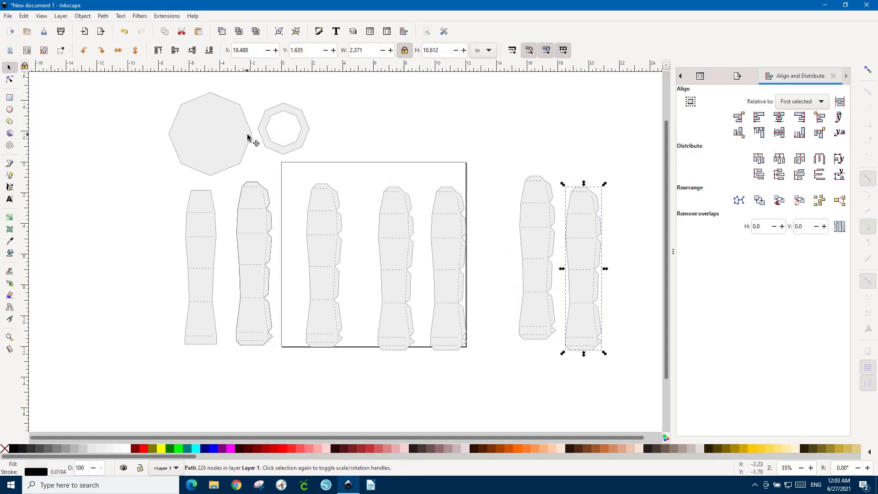
{"action": "left_click_drag", "start_coordinate": [270, 255], "coordinate": [637, 256]}
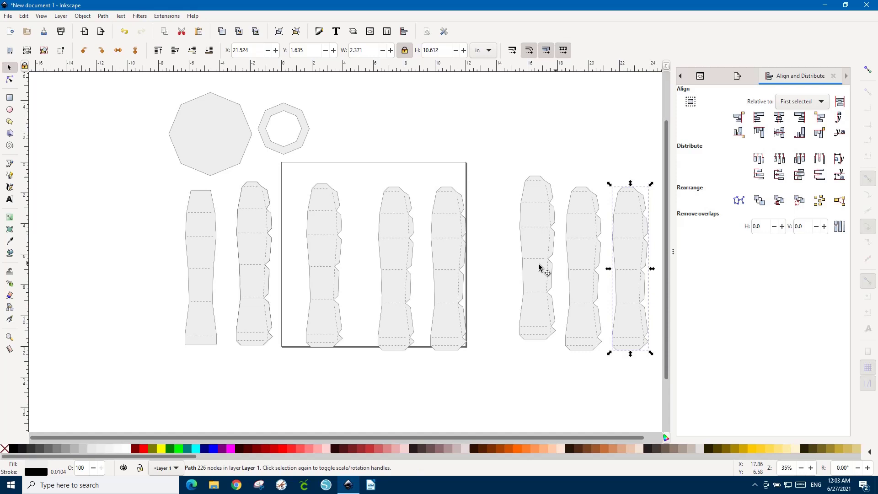
{"action": "left_click_drag", "start_coordinate": [238, 254], "coordinate": [504, 247]}
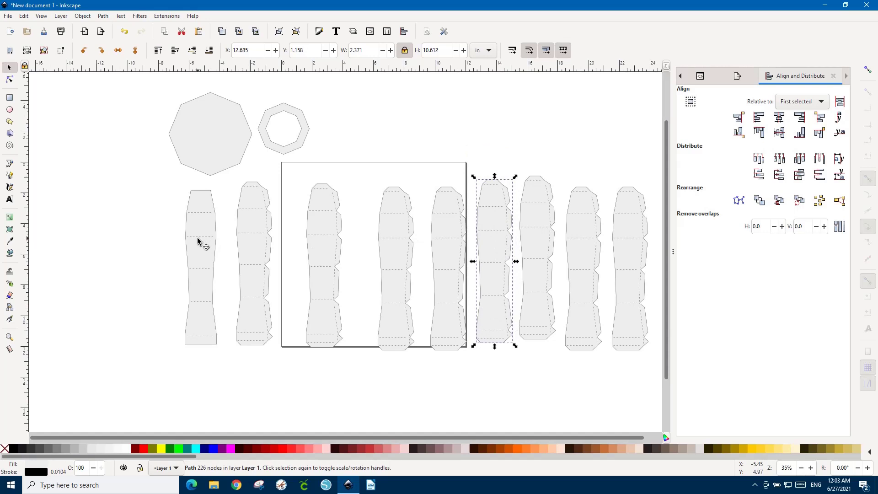